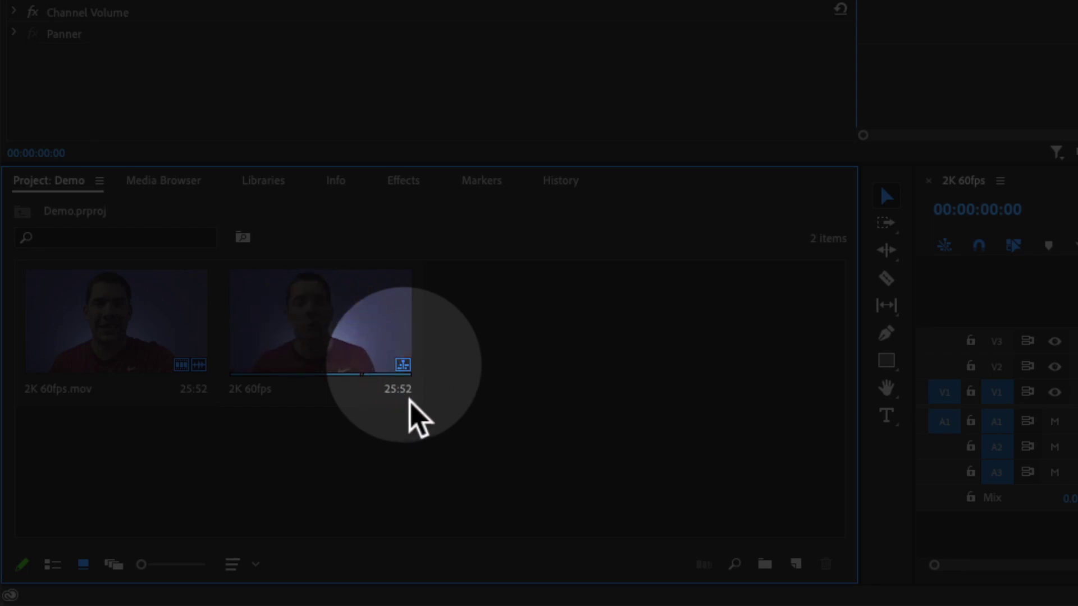
Step: Rename the 2K 60fps sequence to 'Sequence'
{"action": "left_click", "coordinate": [398, 351]}
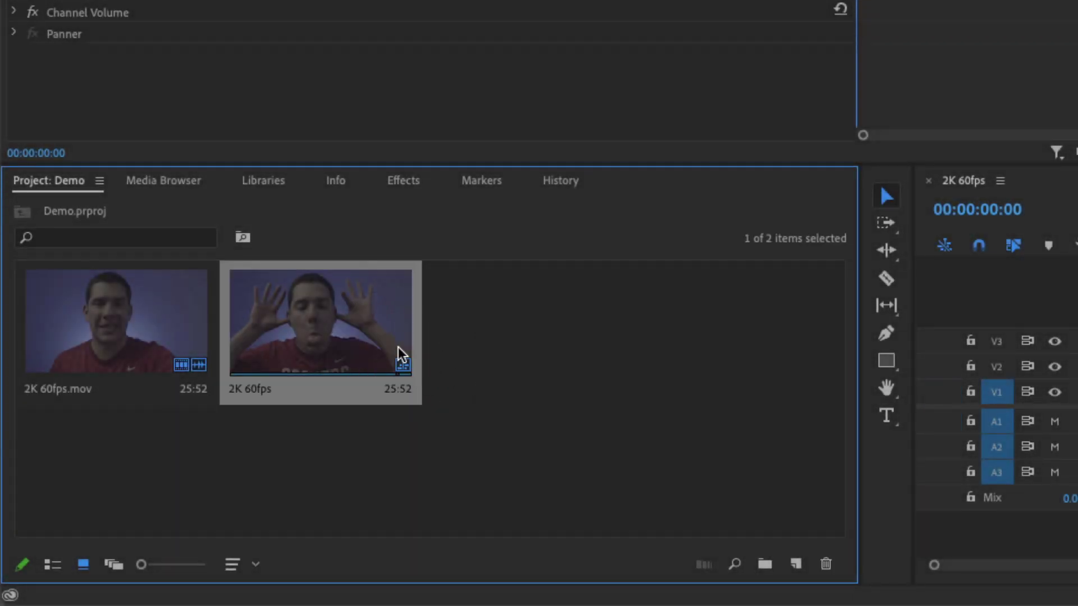
{"action": "key", "text": "Return"}
{"action": "type", "text": "Sequence"}
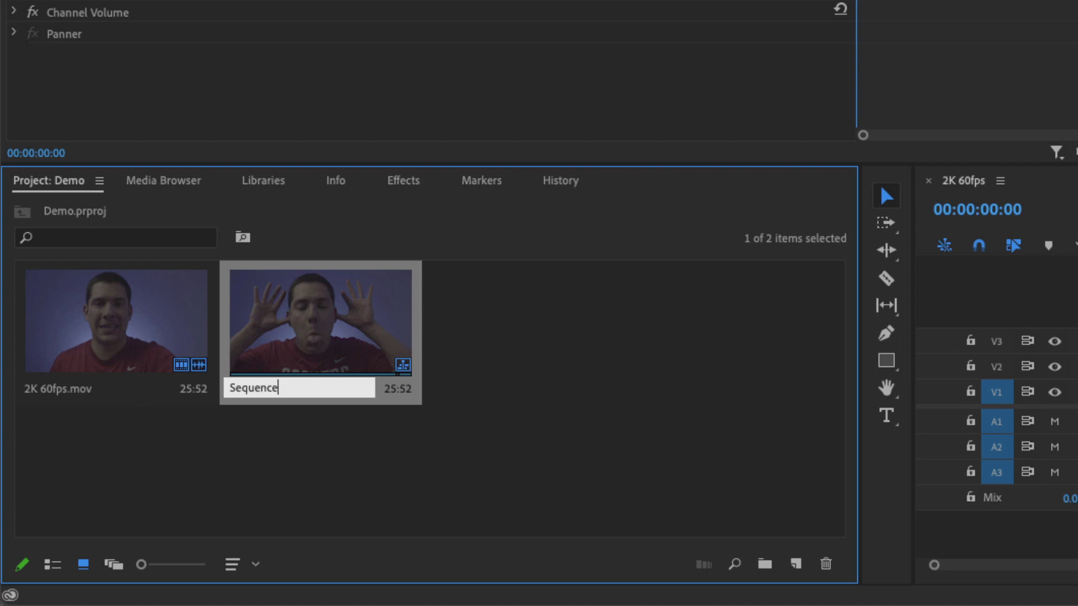
{"action": "key", "text": "Tab"}
Step: Duplicate Sequence, then delete the Sequence Copy 01 duplicate from the Project bin
{"action": "left_click", "coordinate": [311, 331]}
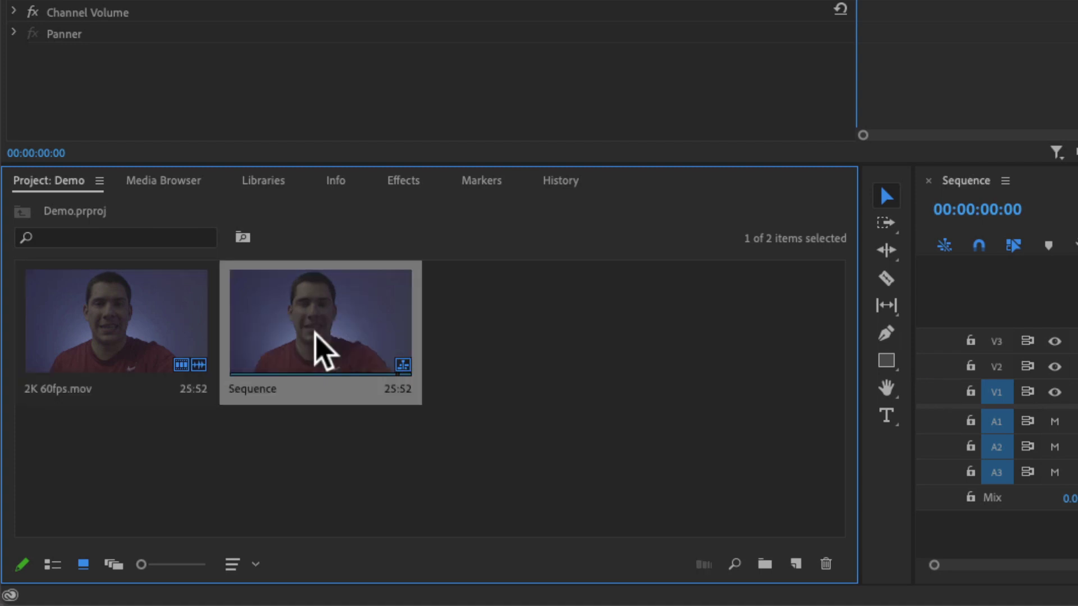
{"action": "right_click", "coordinate": [310, 333]}
{"action": "left_click", "coordinate": [501, 436]}
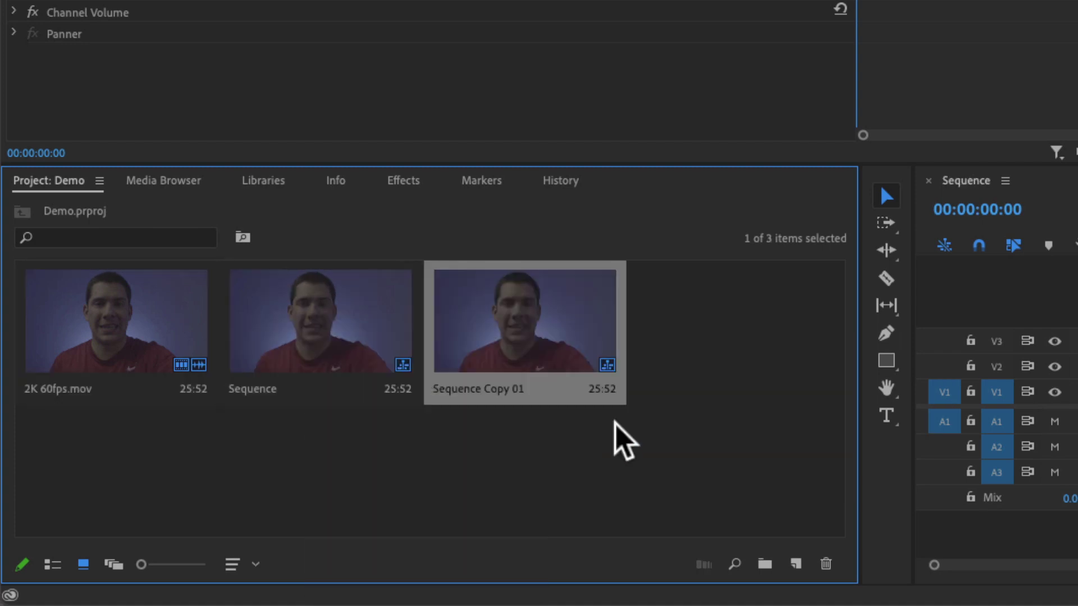
{"action": "left_click", "coordinate": [616, 428]}
{"action": "left_click", "coordinate": [563, 343]}
{"action": "key", "text": "Delete"}
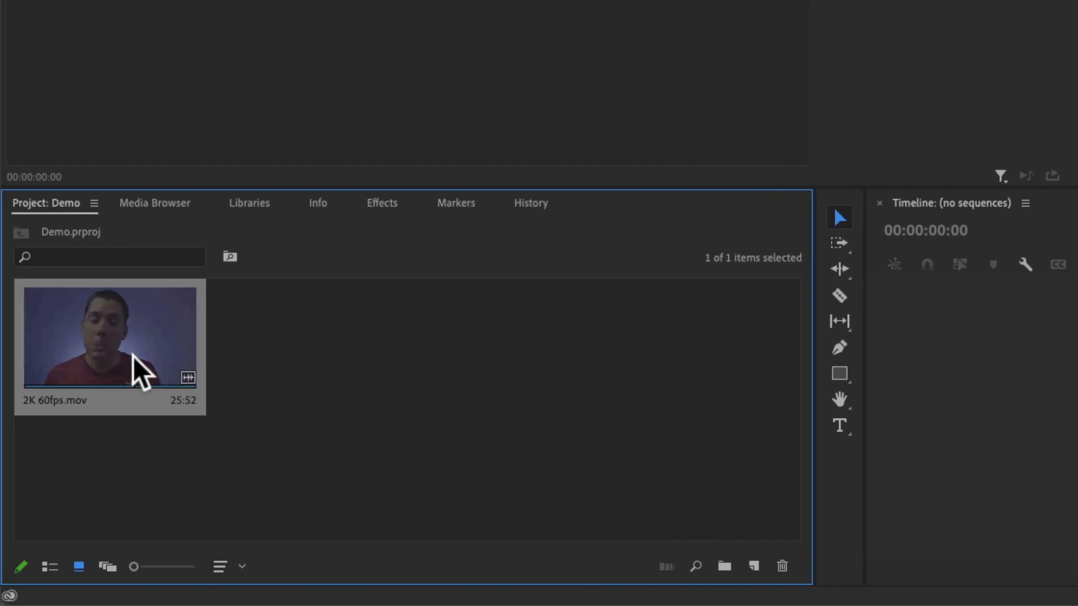
Step: Drop 2K 60fps.mov into the empty timeline to generate a 2K 60fps sequence
{"action": "left_click_drag", "start_coordinate": [126, 355], "coordinate": [1077, 423]}
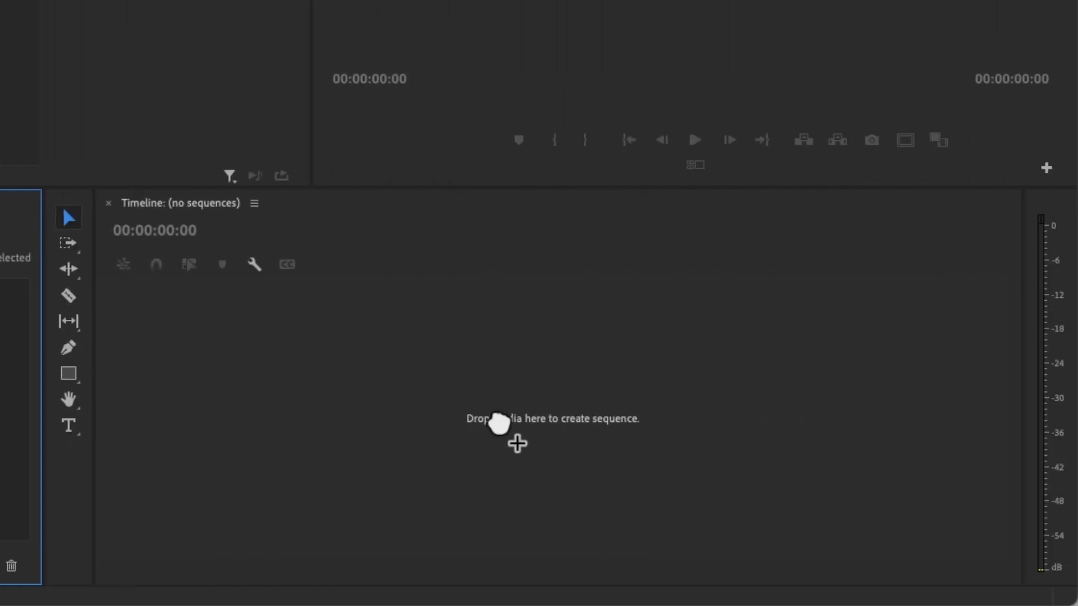
{"action": "left_click_drag", "start_coordinate": [499, 424], "coordinate": [500, 418]}
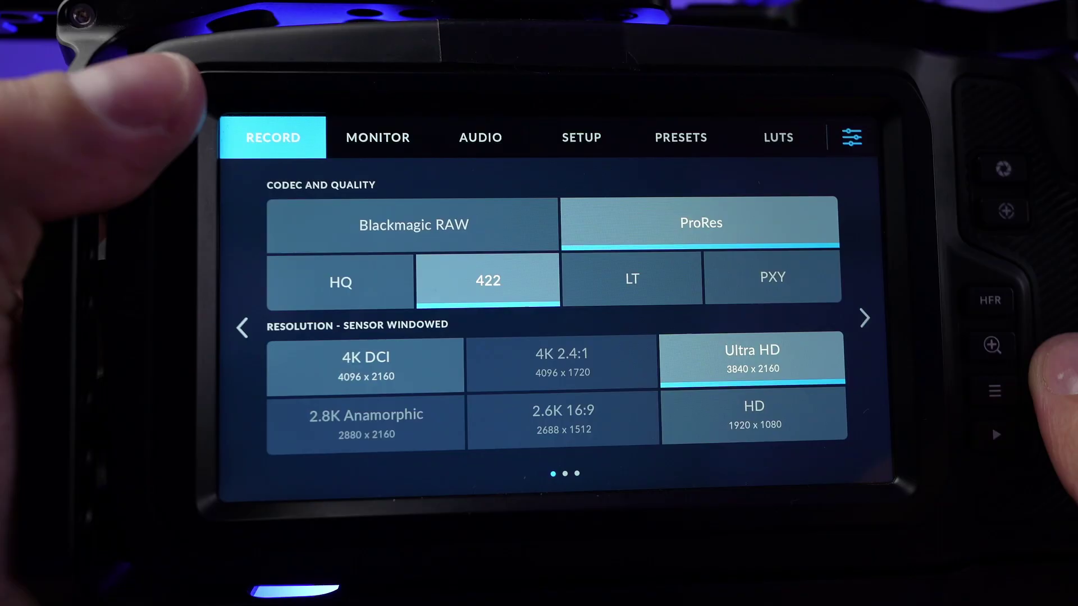
Step: Advance the Record menu to page 2, covering dynamic range, frame rate and media
{"action": "left_click", "coordinate": [856, 328]}
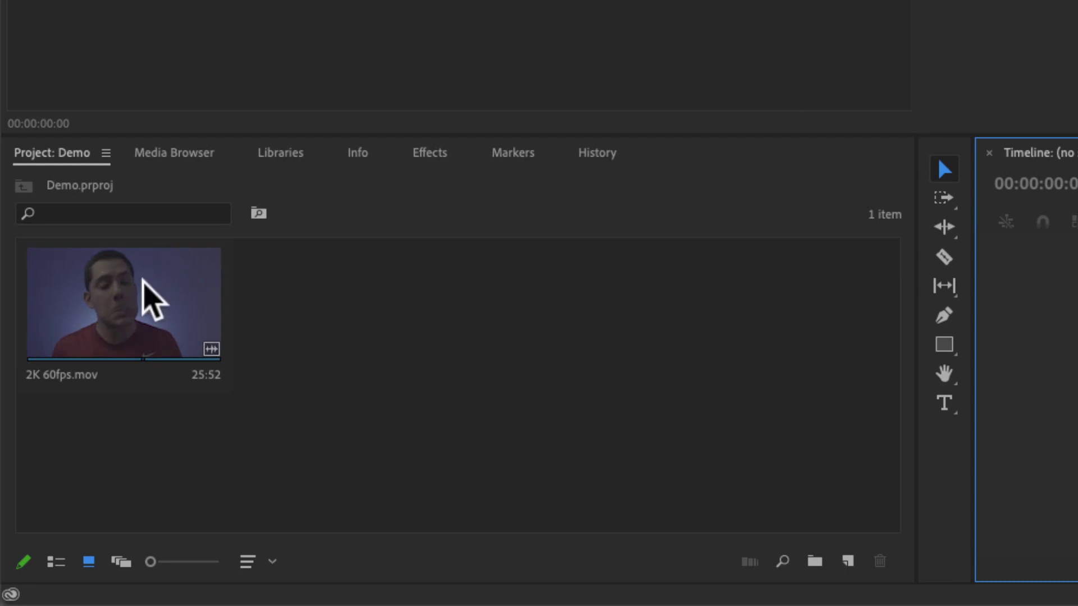
Step: Drop 2K 60fps.mov into the timeline and view the new sequence's 3840x2160, 60 fps Properties
{"action": "left_click_drag", "start_coordinate": [142, 287], "coordinate": [1075, 355]}
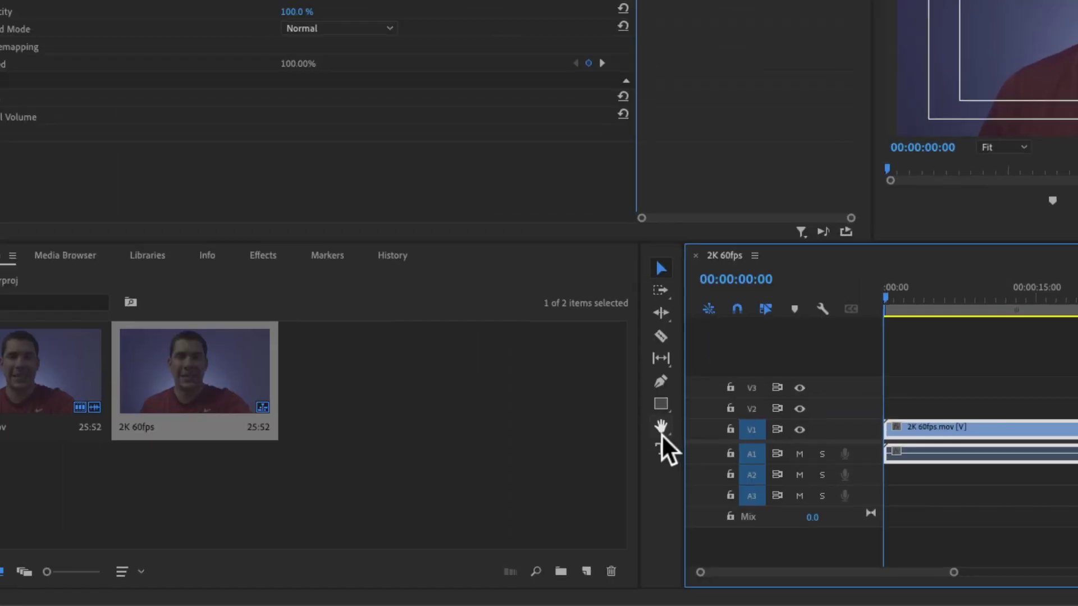
{"action": "left_click", "coordinate": [324, 425]}
{"action": "left_click", "coordinate": [185, 349]}
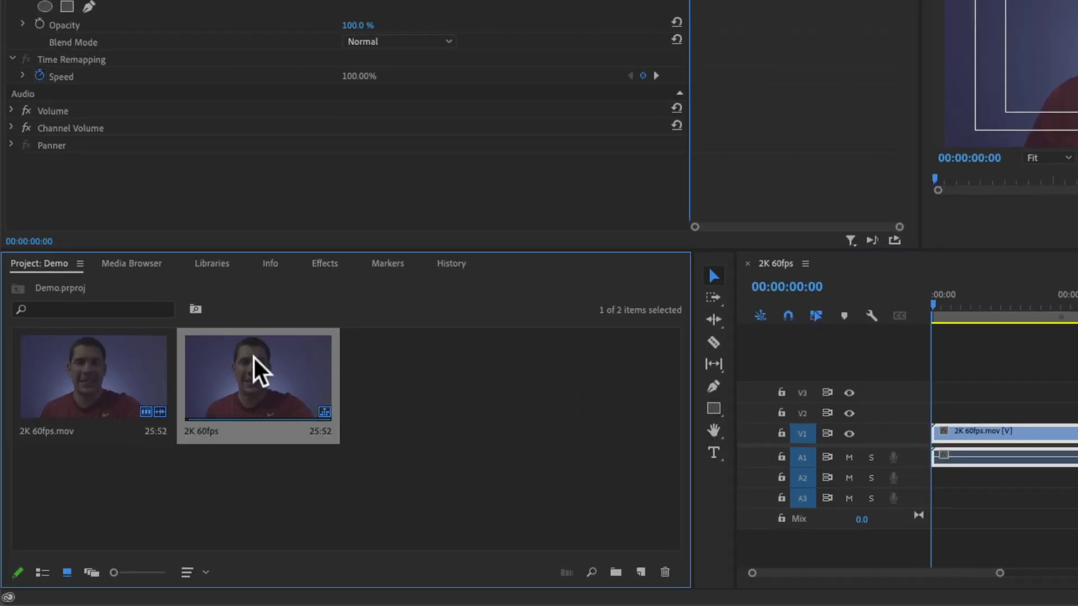
{"action": "right_click", "coordinate": [185, 349]}
{"action": "scroll", "coordinate": [320, 494], "scroll_direction": "down", "scroll_amount": 2}
{"action": "left_click", "coordinate": [309, 387]}
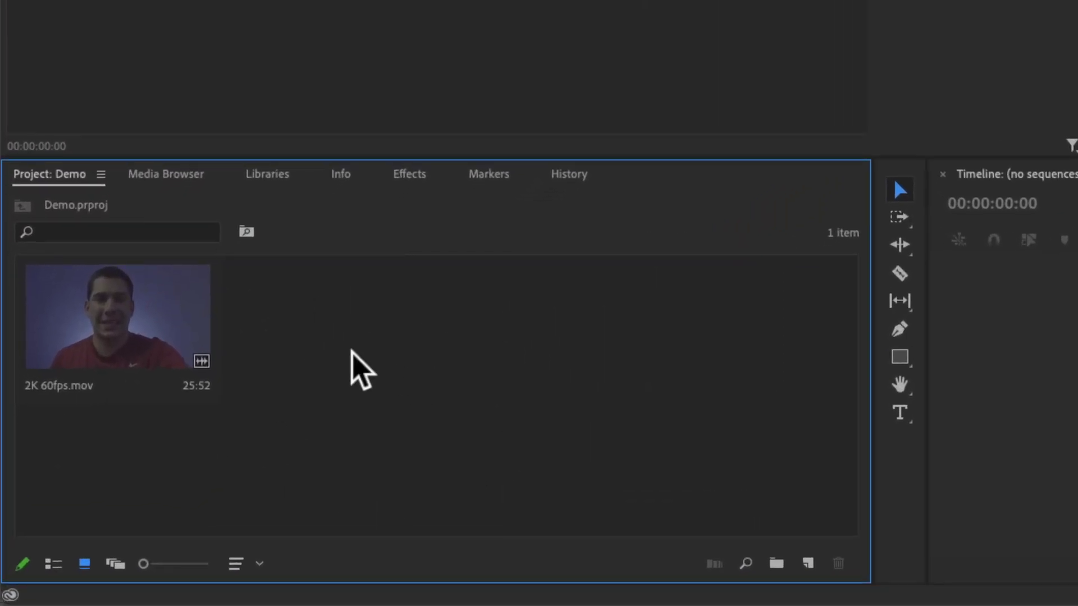
Step: Open New Sequence from the Project bin and review the custom 1920x1080, 24 fps settings
{"action": "right_click", "coordinate": [353, 354]}
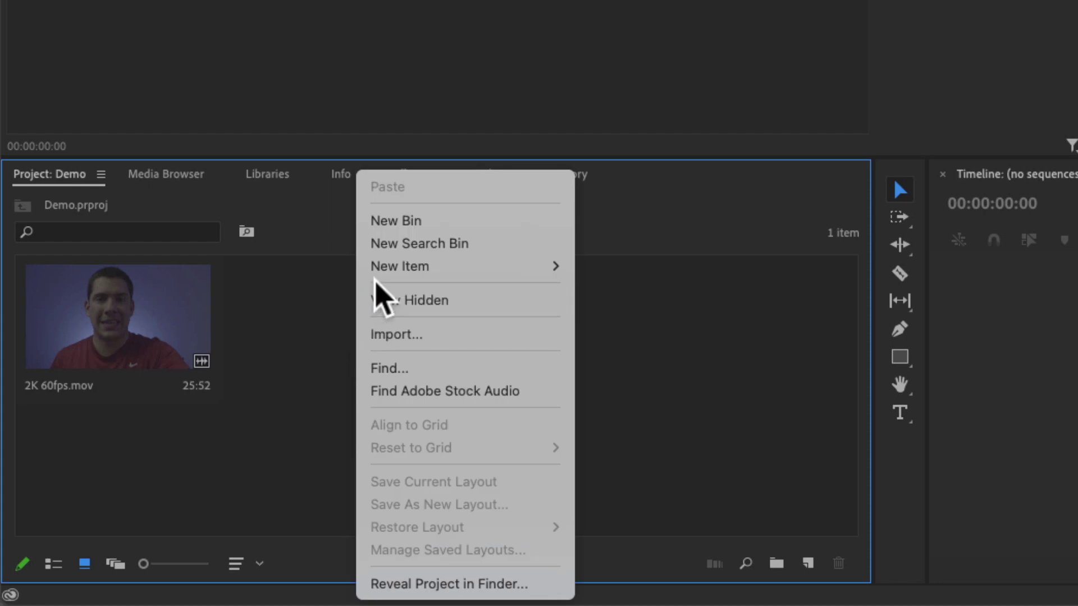
{"action": "mouse_move", "coordinate": [385, 266]}
{"action": "left_click", "coordinate": [625, 267]}
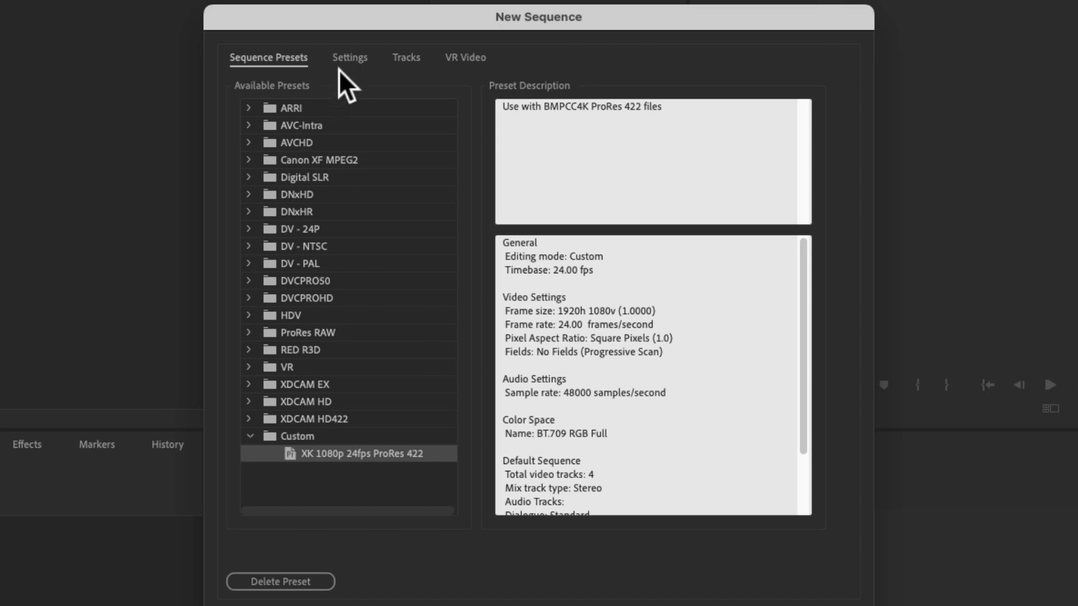
{"action": "left_click", "coordinate": [346, 59]}
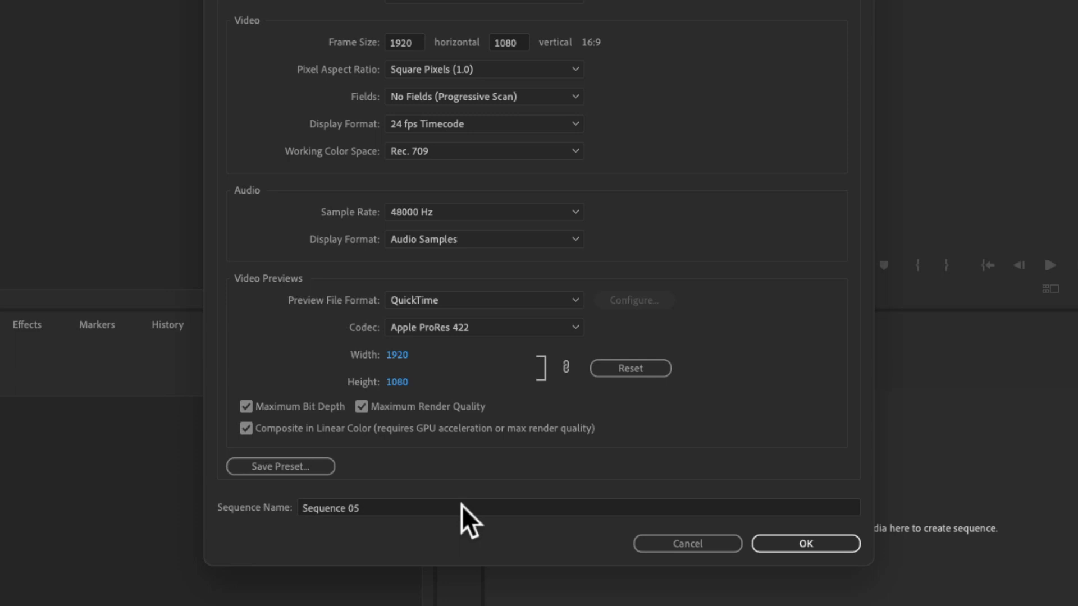
Step: Name the sequence '1080p 24fps' and confirm its creation
{"action": "left_click", "coordinate": [462, 505]}
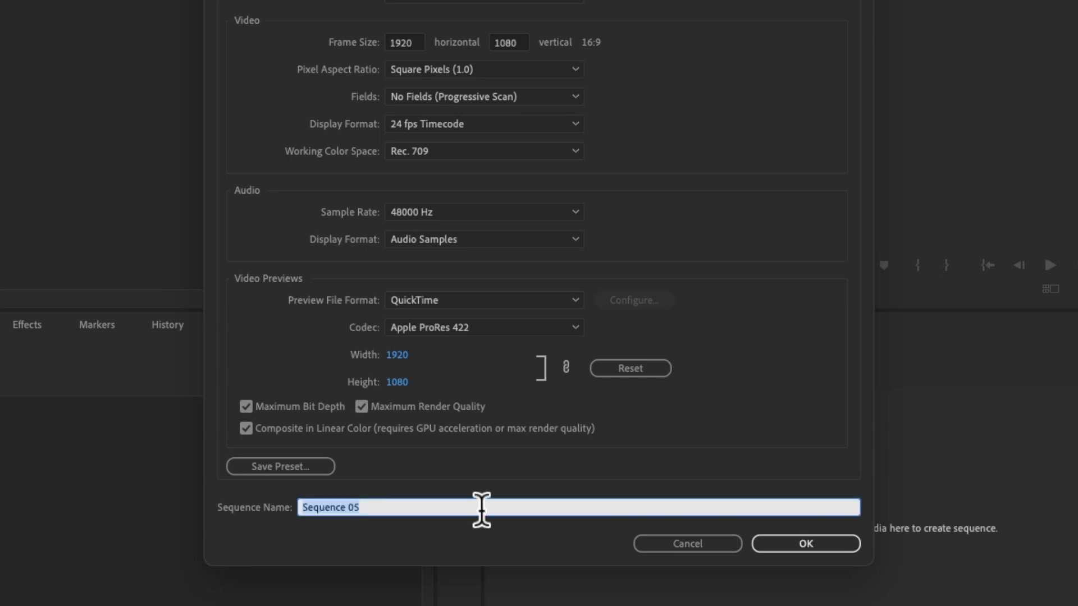
{"action": "type", "text": "1080p "}
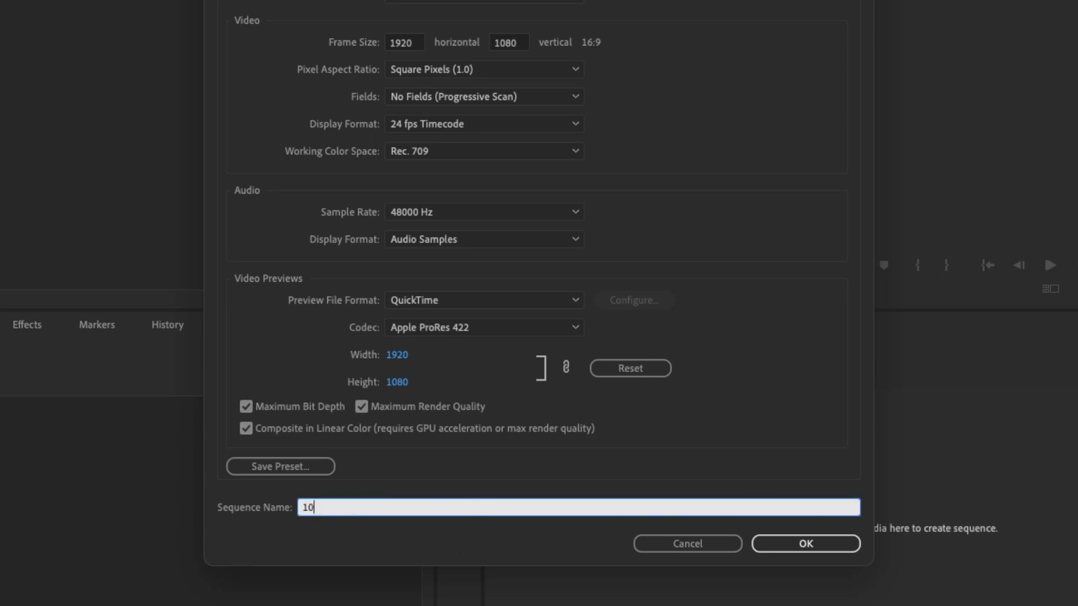
{"action": "type", "text": "24fps"}
{"action": "left_click", "coordinate": [795, 540]}
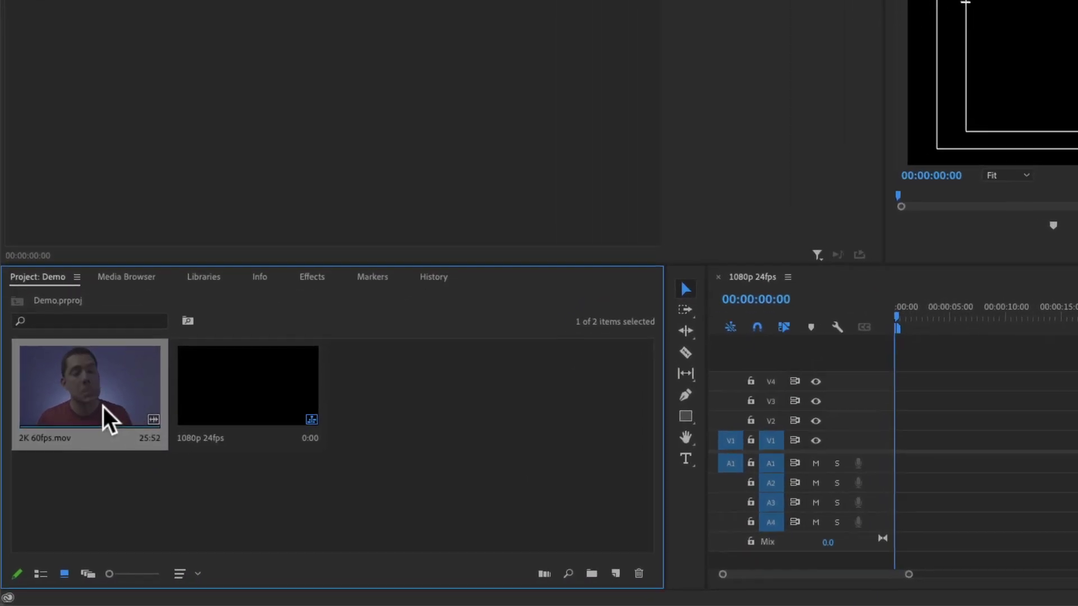
Step: Add 2K 60fps.mov to V1 of the 1080p 24fps sequence, keeping existing sequence settings
{"action": "left_click_drag", "start_coordinate": [508, 412], "coordinate": [903, 474]}
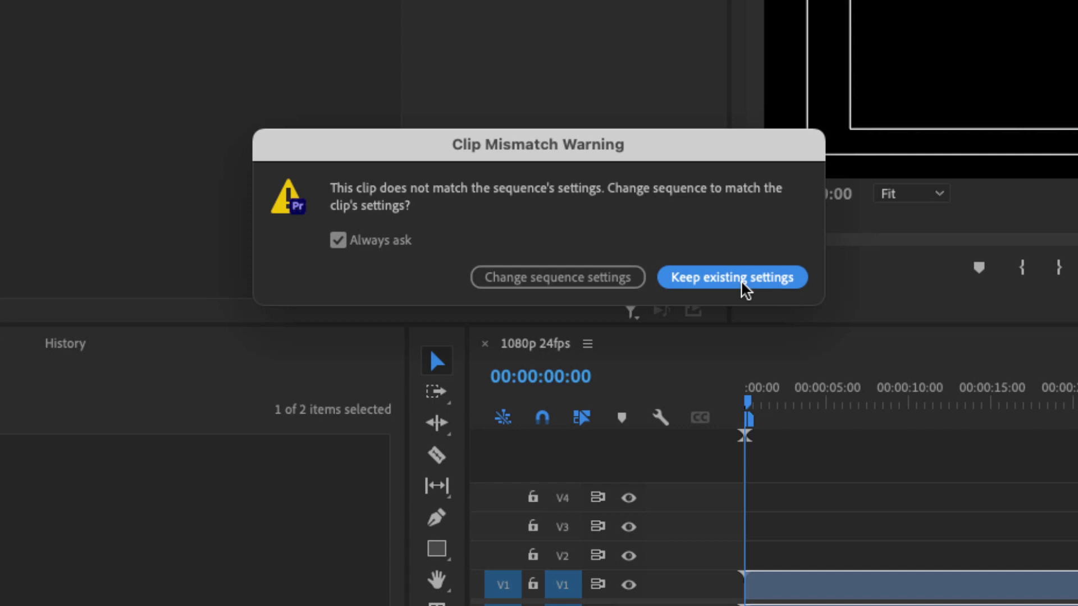
{"action": "left_click", "coordinate": [745, 278]}
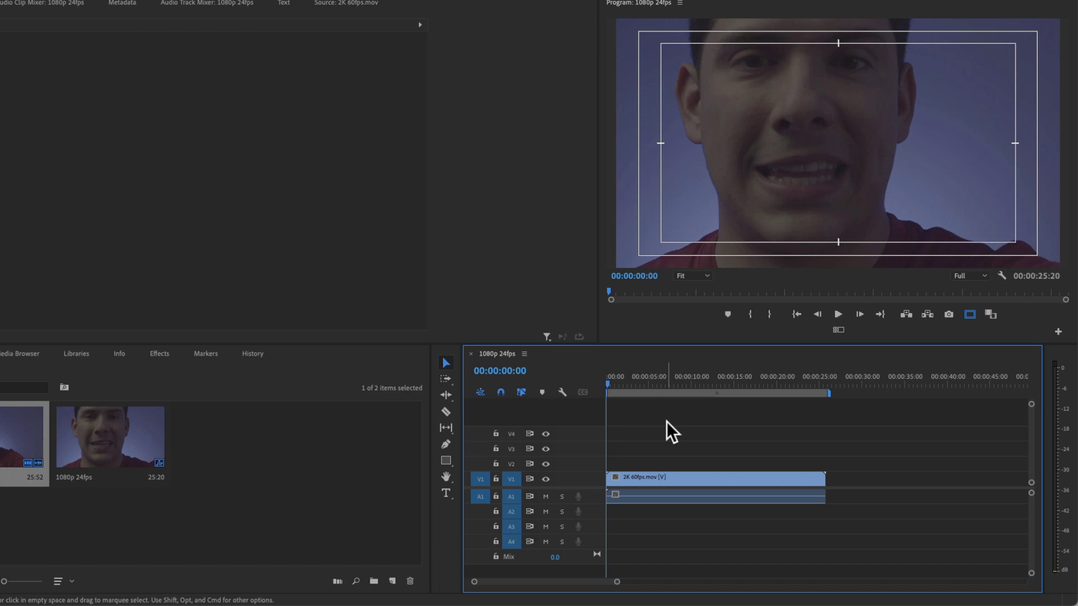
Step: Apply Set to Frame Size to the 2K 60fps.mov clip, scaling it to 50.0
{"action": "left_click", "coordinate": [665, 477]}
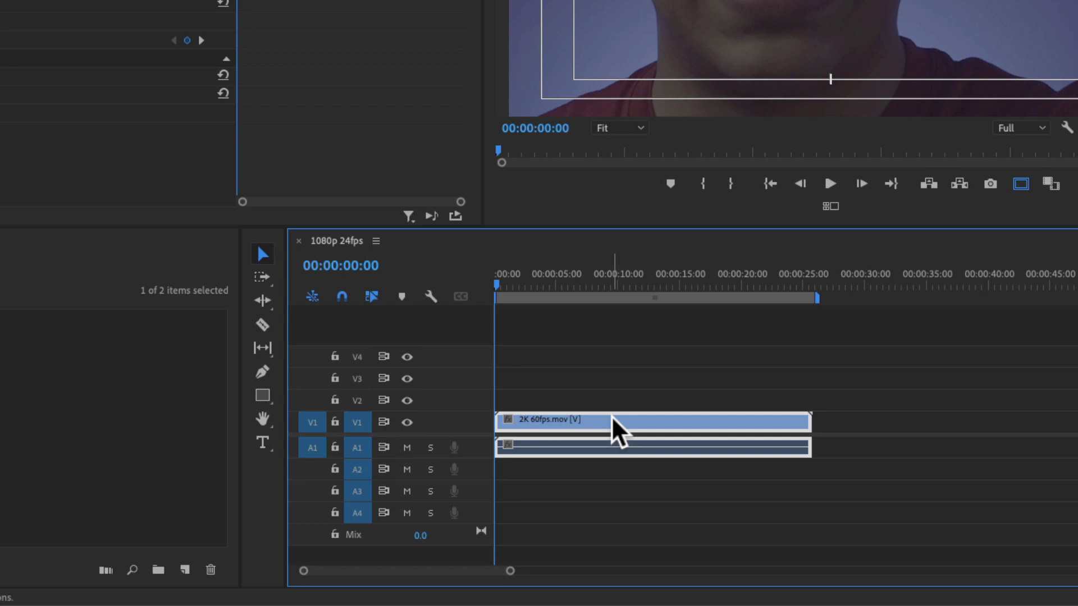
{"action": "right_click", "coordinate": [600, 435]}
{"action": "scroll", "coordinate": [663, 522], "scroll_direction": "down", "scroll_amount": 5}
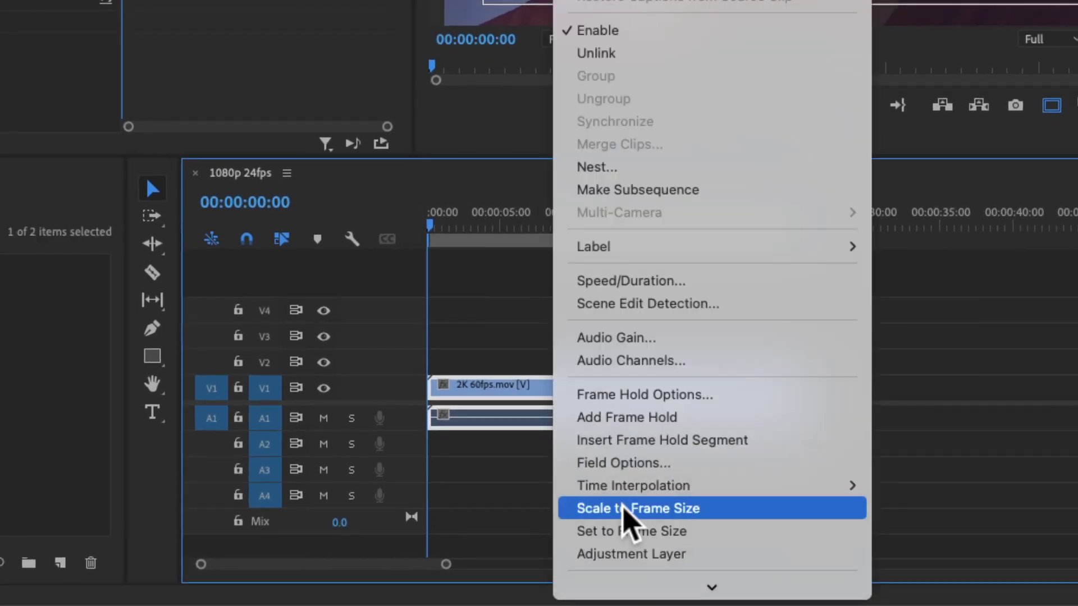
{"action": "scroll", "coordinate": [624, 508], "scroll_direction": "down", "scroll_amount": 4}
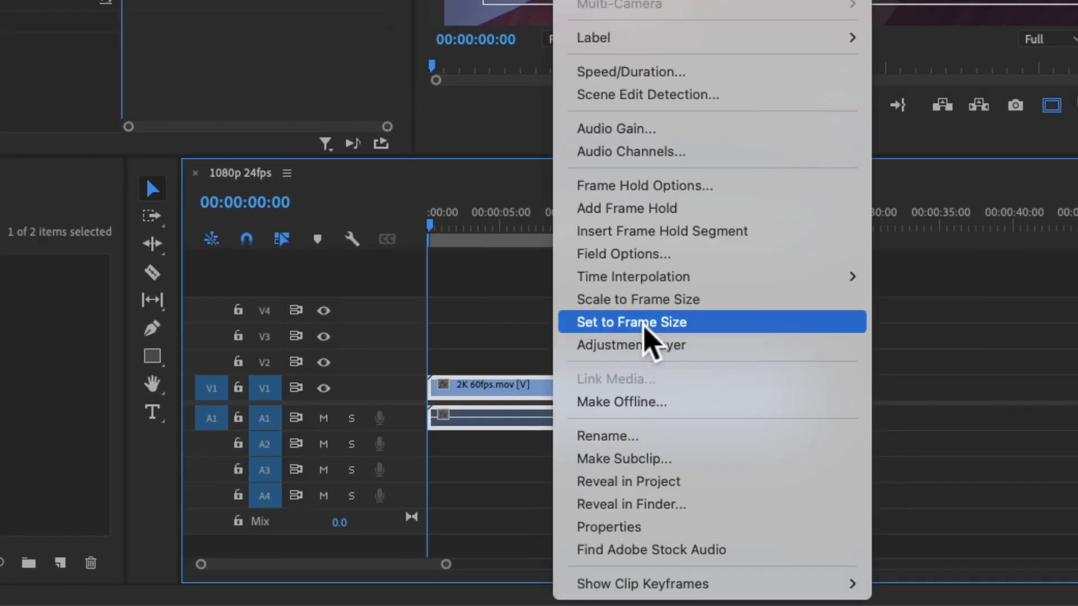
{"action": "left_click", "coordinate": [645, 325]}
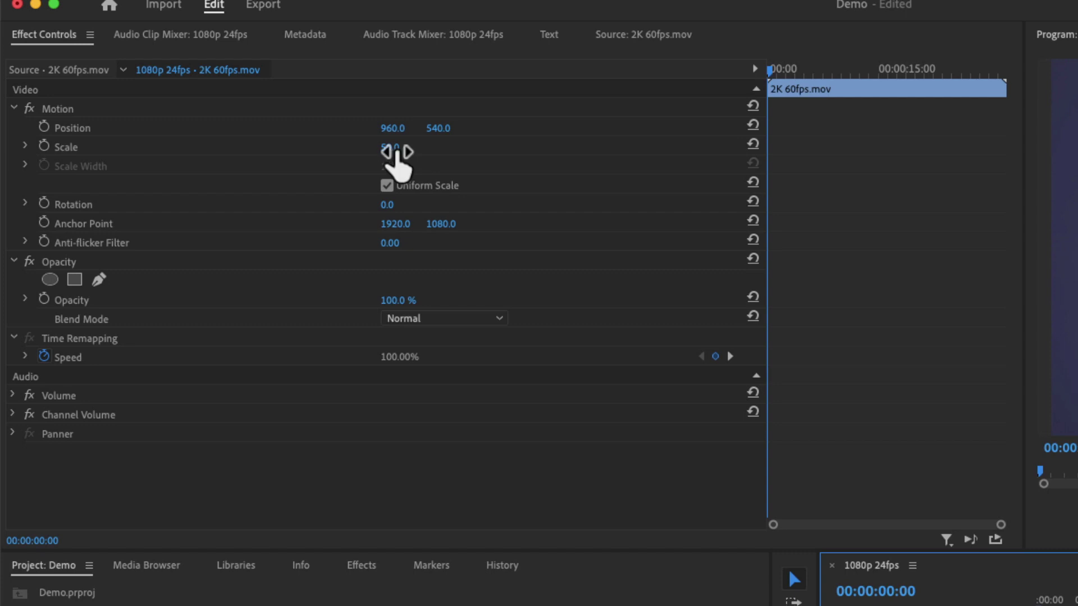
{"action": "left_click", "coordinate": [396, 149]}
{"action": "type", "text": "100"}
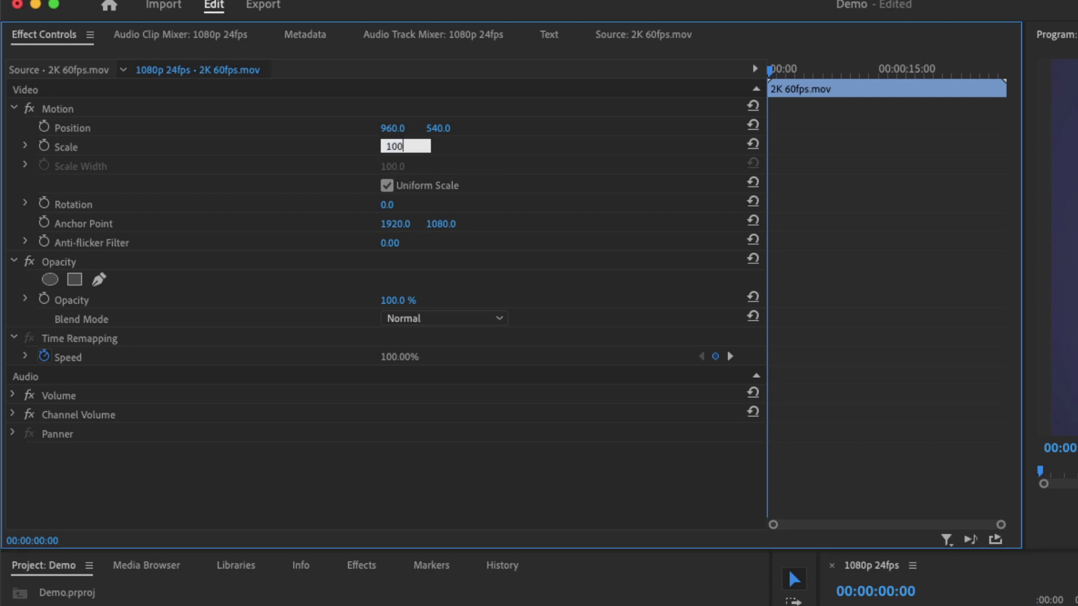
{"action": "key", "text": "Return"}
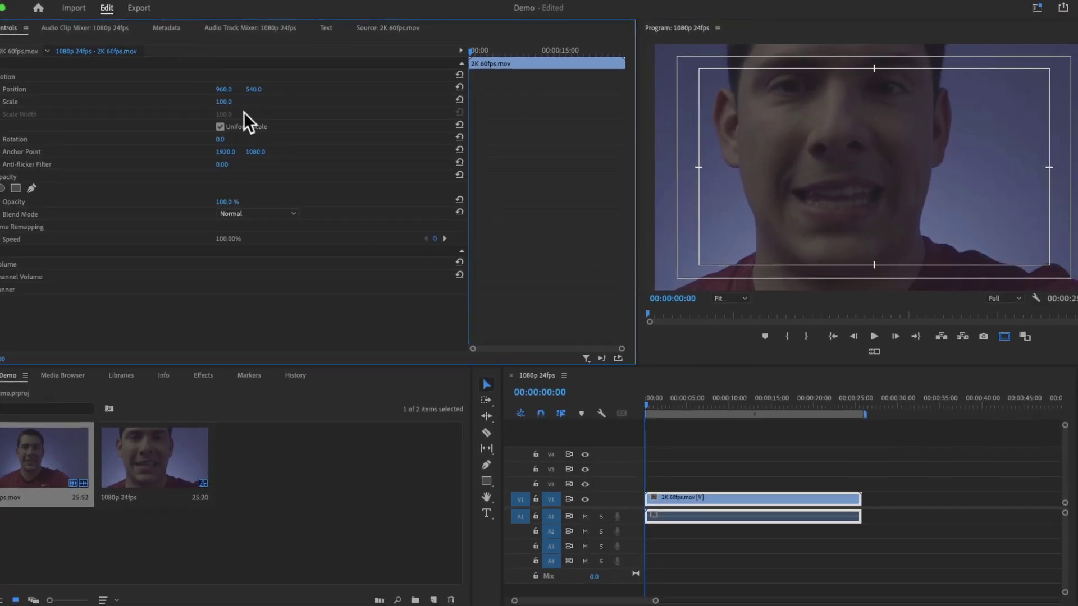
{"action": "key", "text": "super+z"}
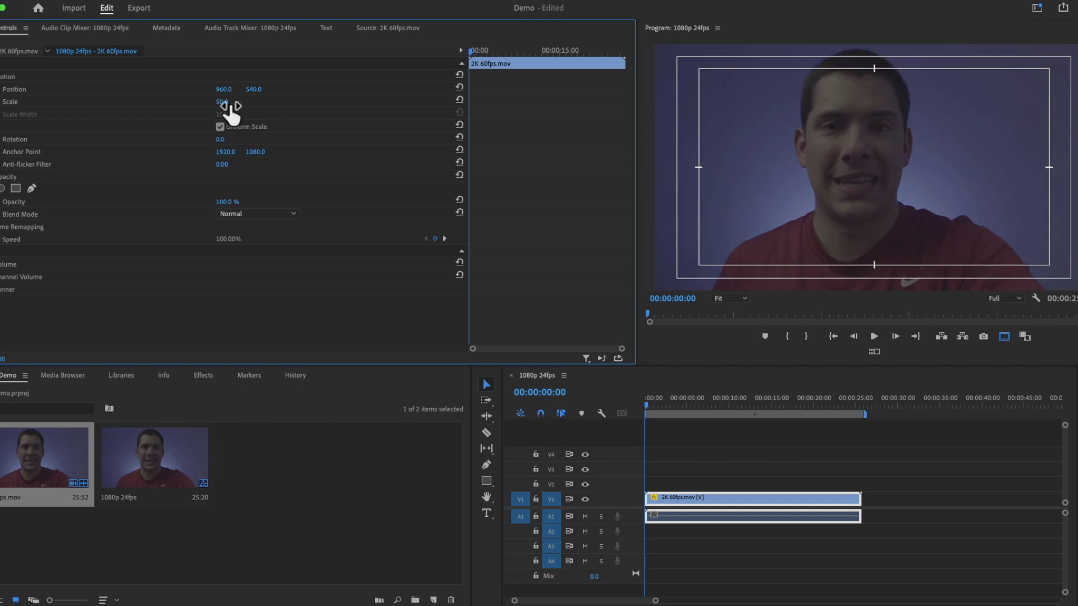